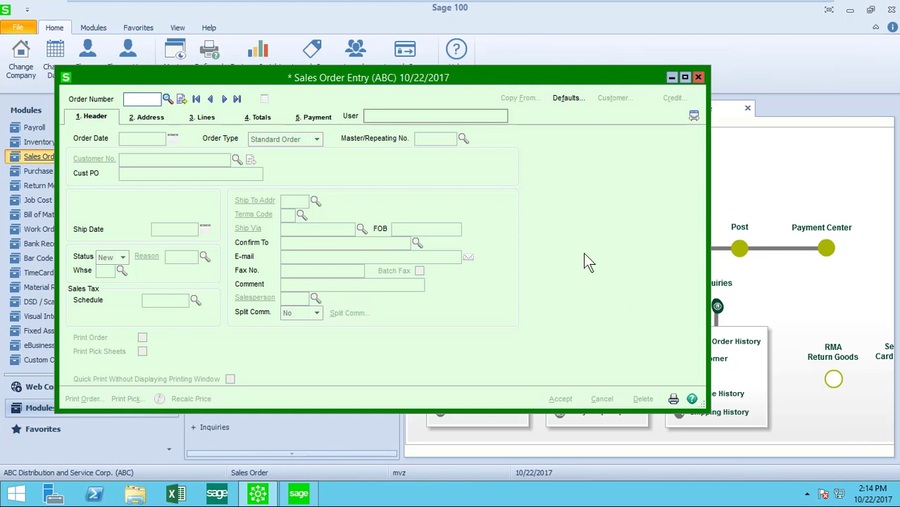
Start a new sales order with the next available order number and select American Business Futures as the customer
left_click(181, 99)
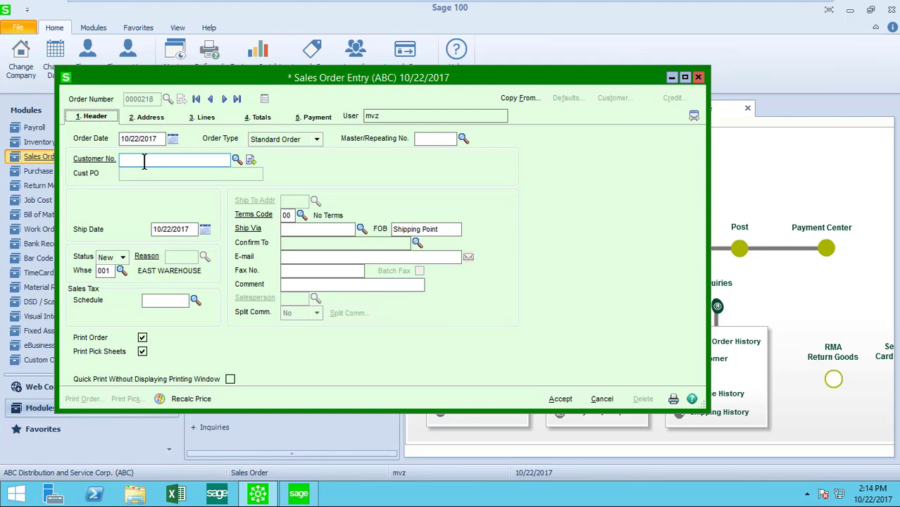
left_click(144, 161)
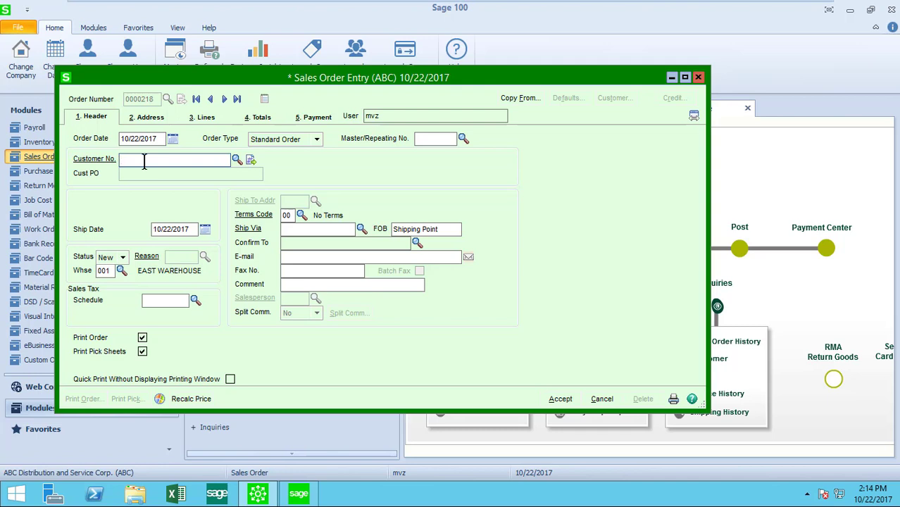
type("AMER")
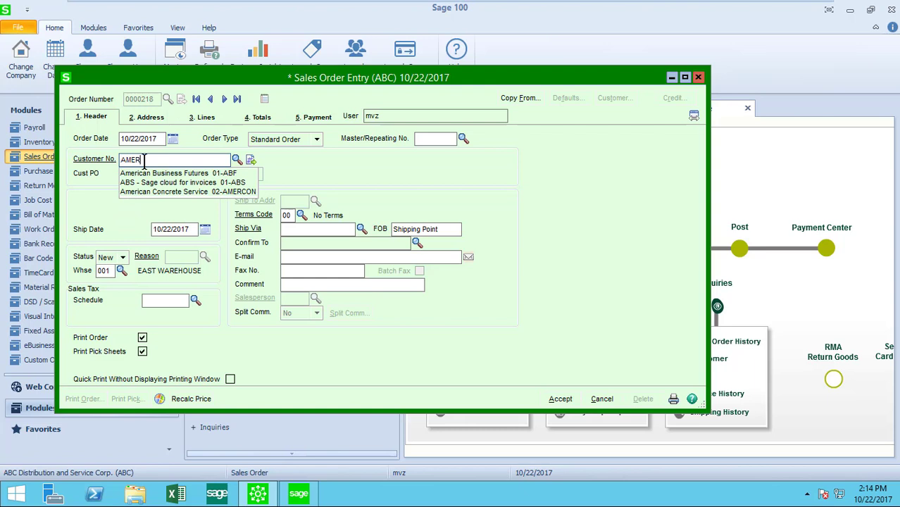
key("Down")
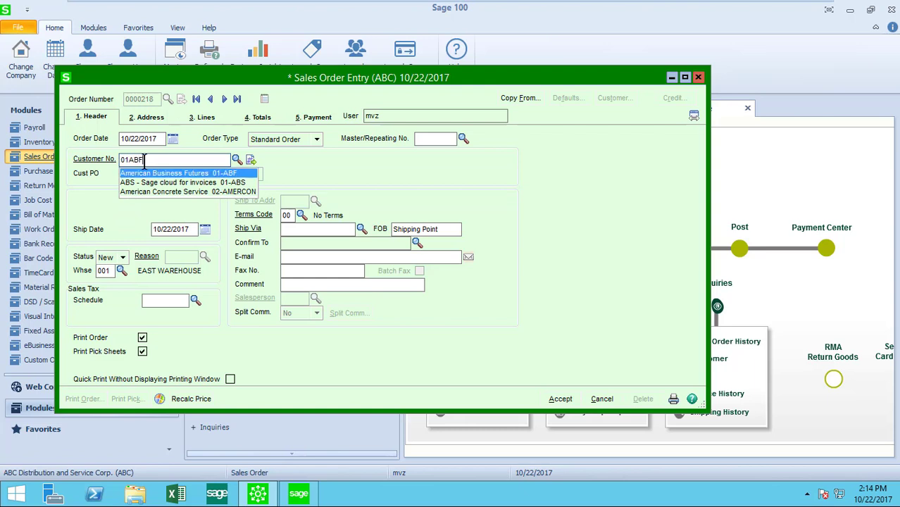
key("Tab")
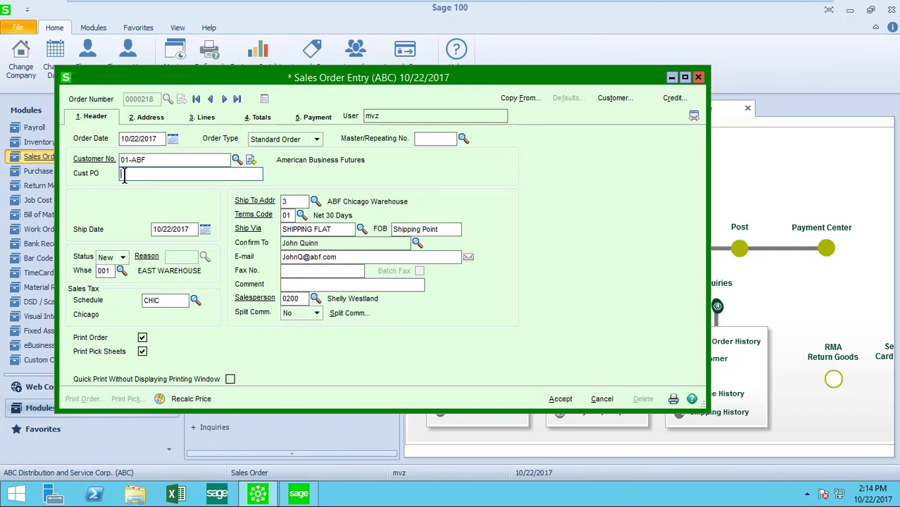
Enter the customer's purchase order number and set the ship date to 10/25/2017
type("34578")
key("Tab")
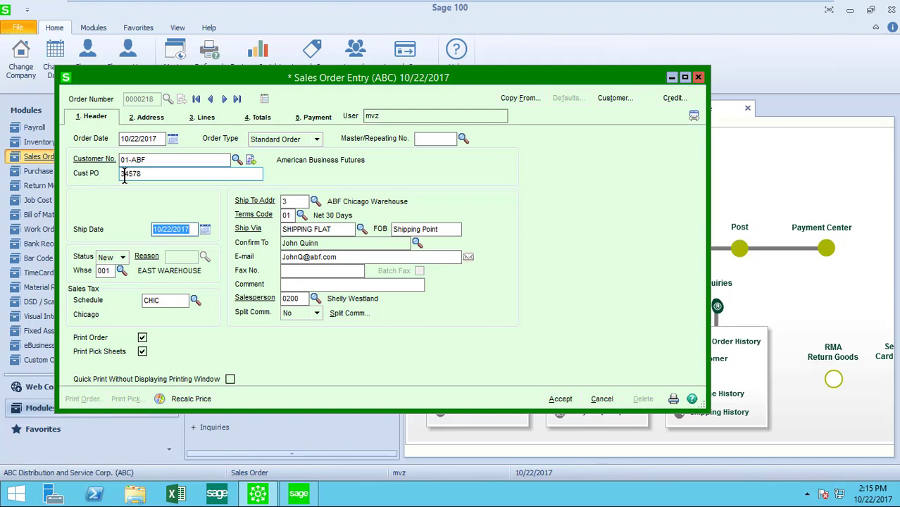
left_click(206, 230)
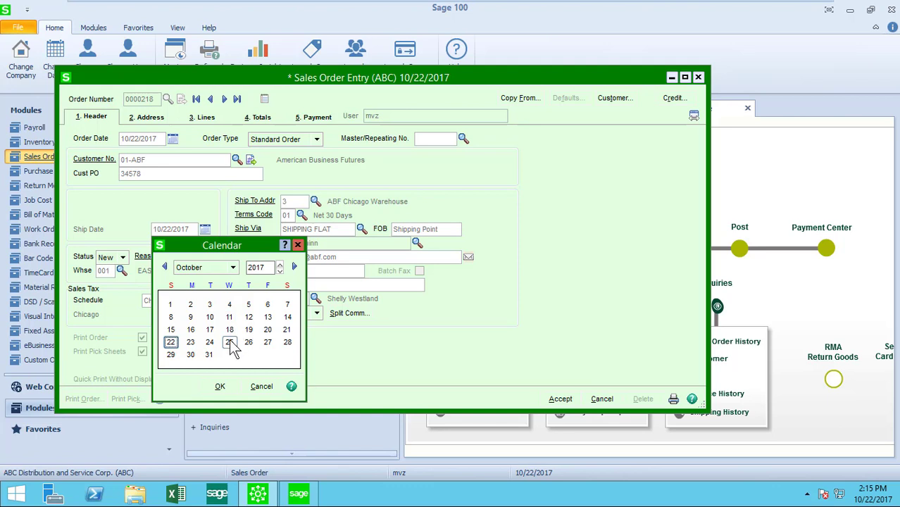
double_click(229, 340)
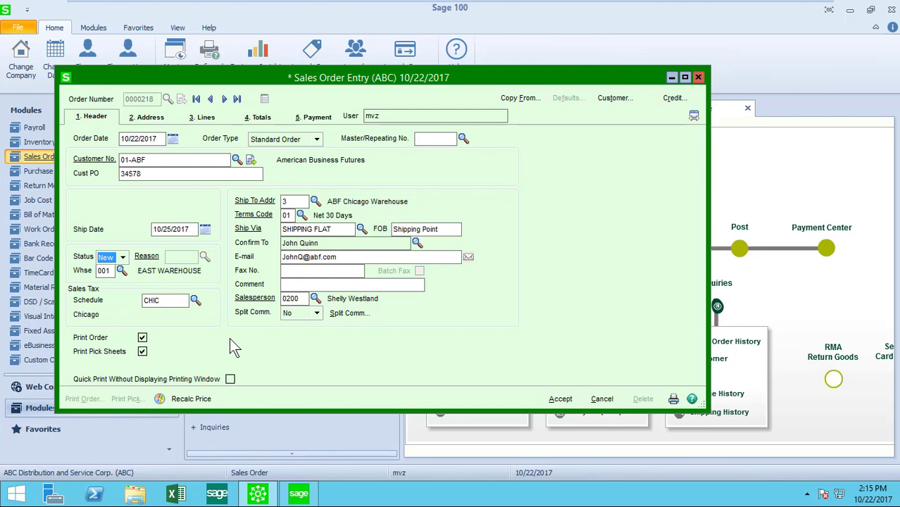
Review the order's bill-to and ship-to addresses and the customer's list of alternative ship-to locations
left_click(150, 118)
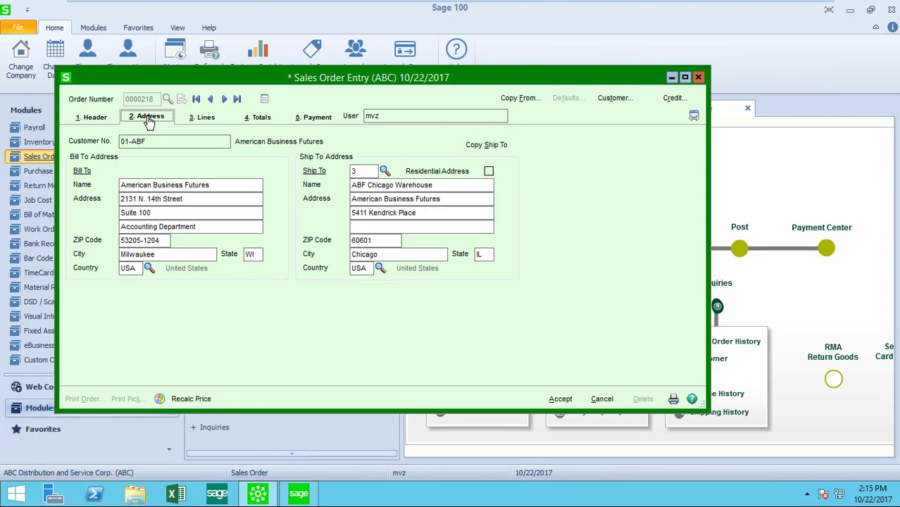
left_click(384, 171)
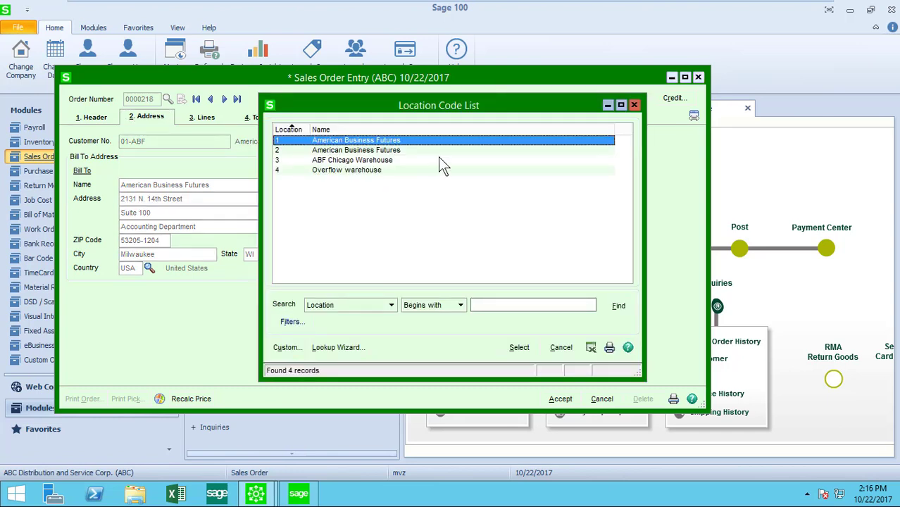
left_click(634, 106)
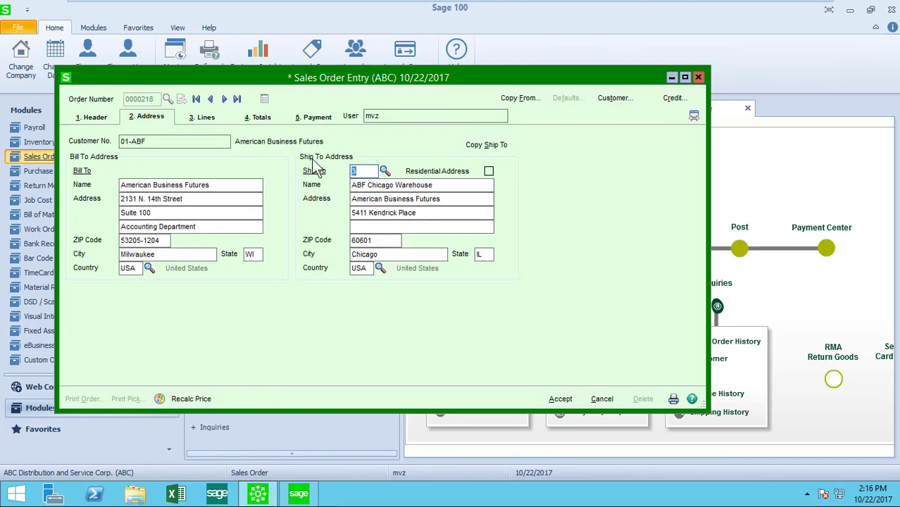
Add item 1001-HON-H252 as the first order line with an ordered quantity of 3, keeping the default price
left_click(204, 121)
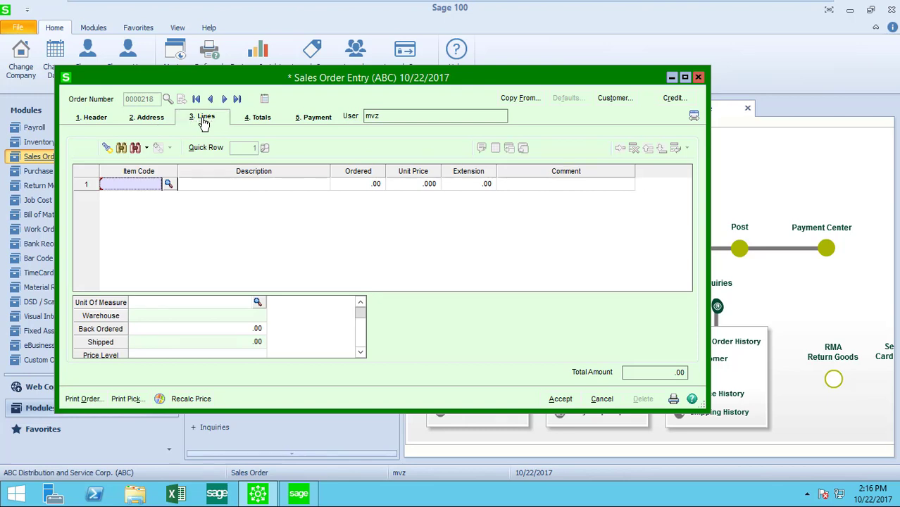
left_click(169, 182)
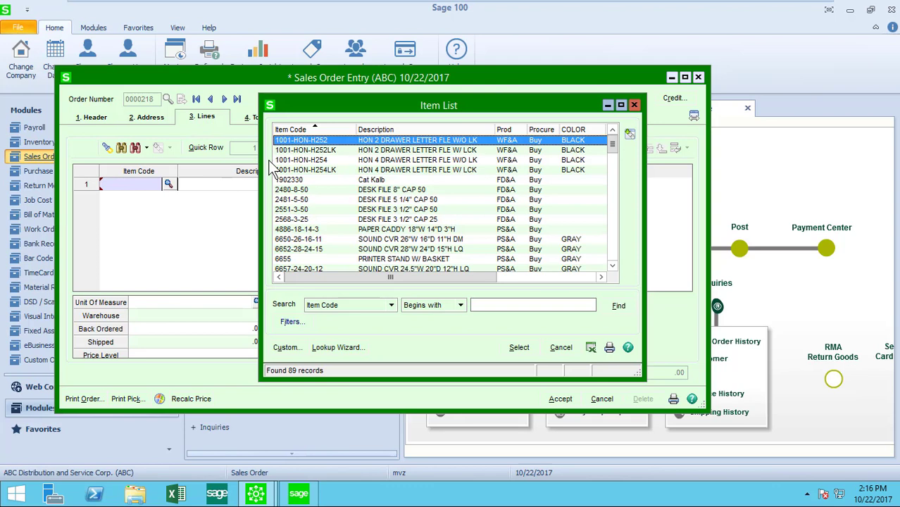
double_click(297, 140)
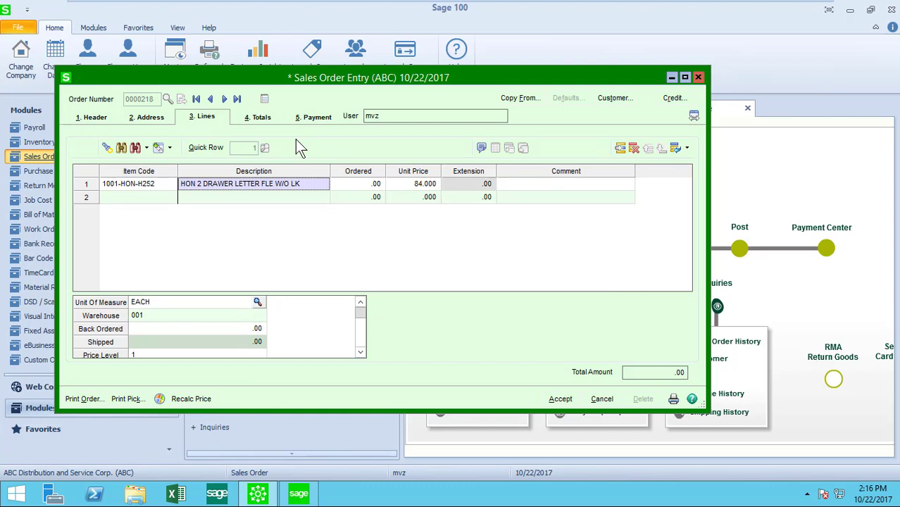
key("Tab")
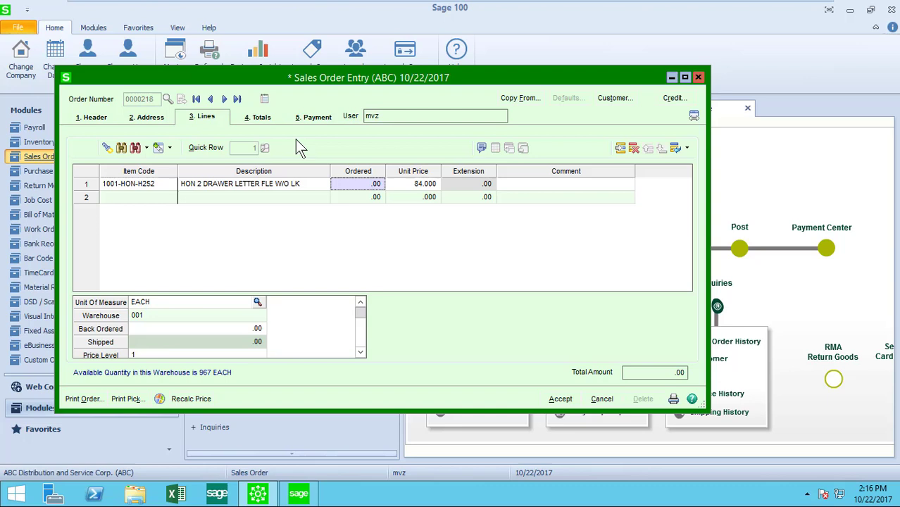
type("3")
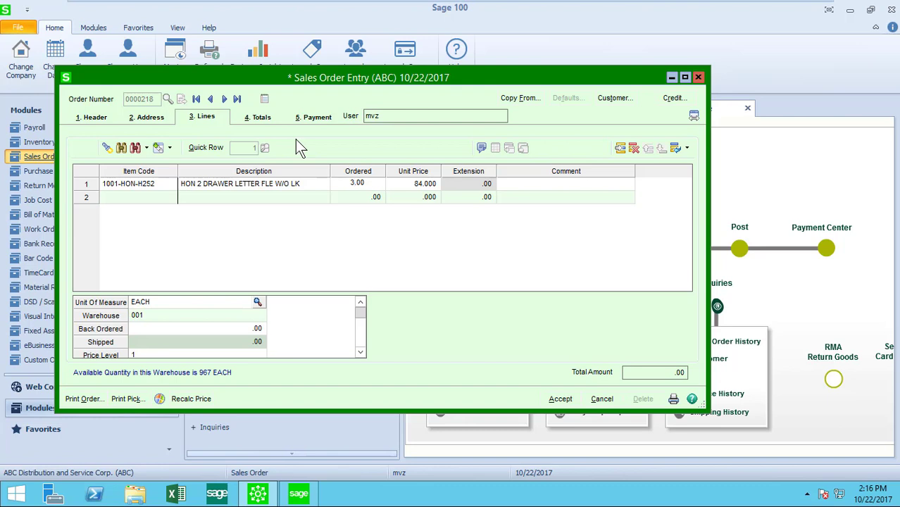
key("Tab")
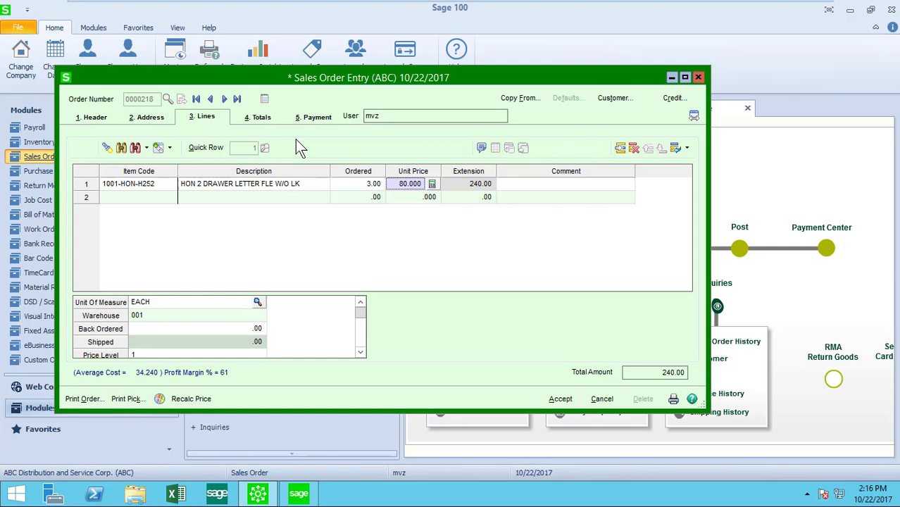
key("Tab")
key("Tab")
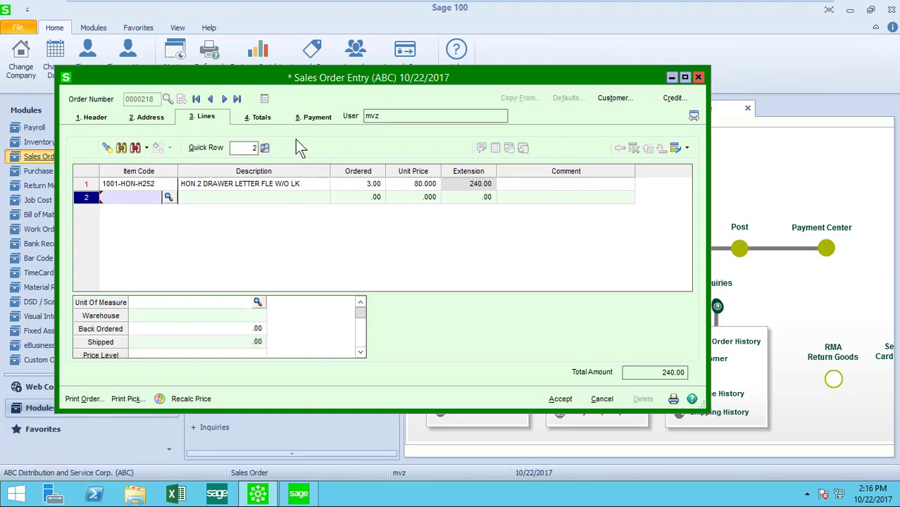
Add item 2480-8-50 as the second order line with an ordered quantity of 3, keeping the default price
key("F2")
key("Down")
key("Down")
key("Down")
key("Down")
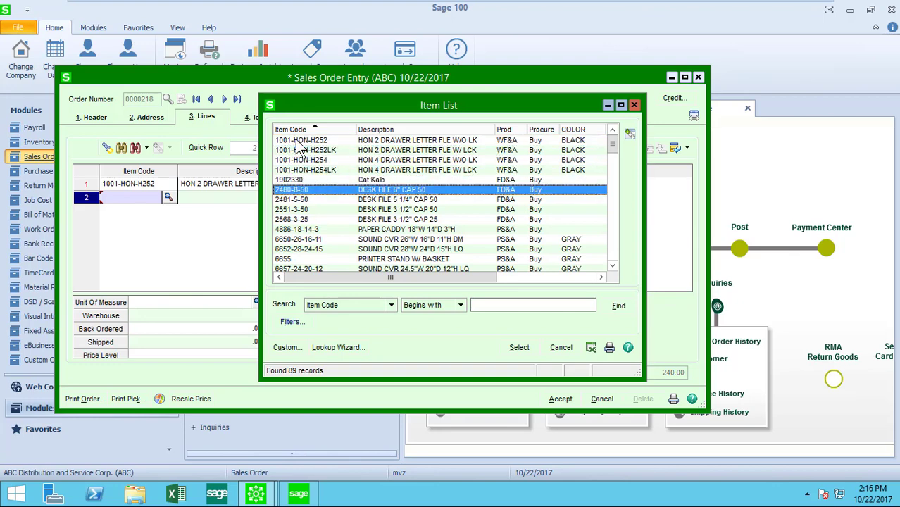
key("Return")
key("Tab")
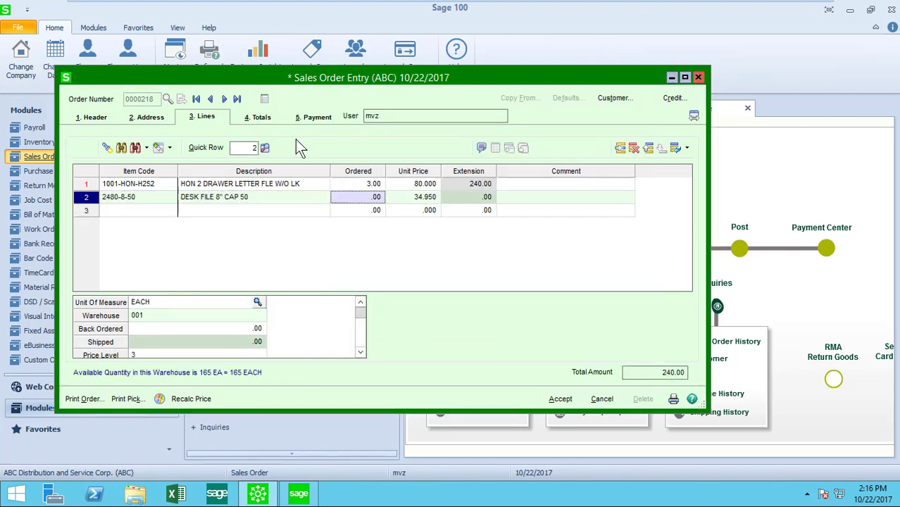
type("3")
key("Tab")
key("Tab")
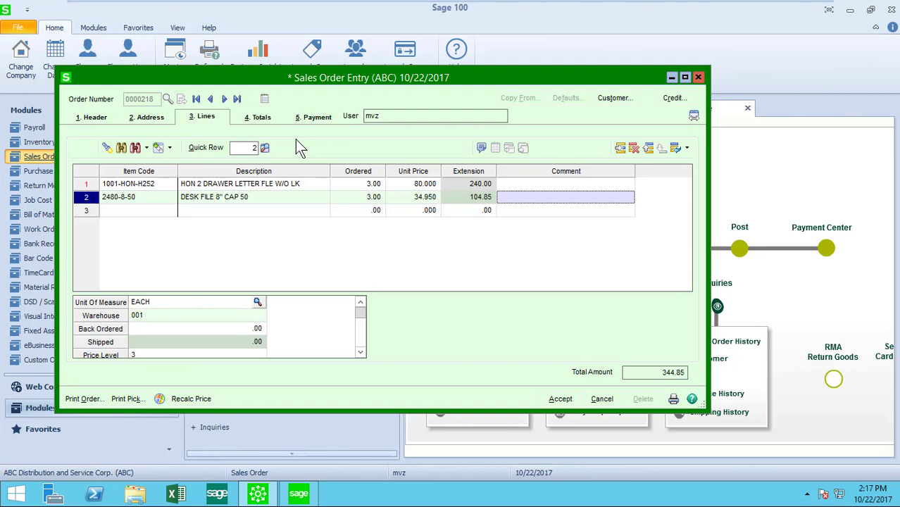
key("Tab")
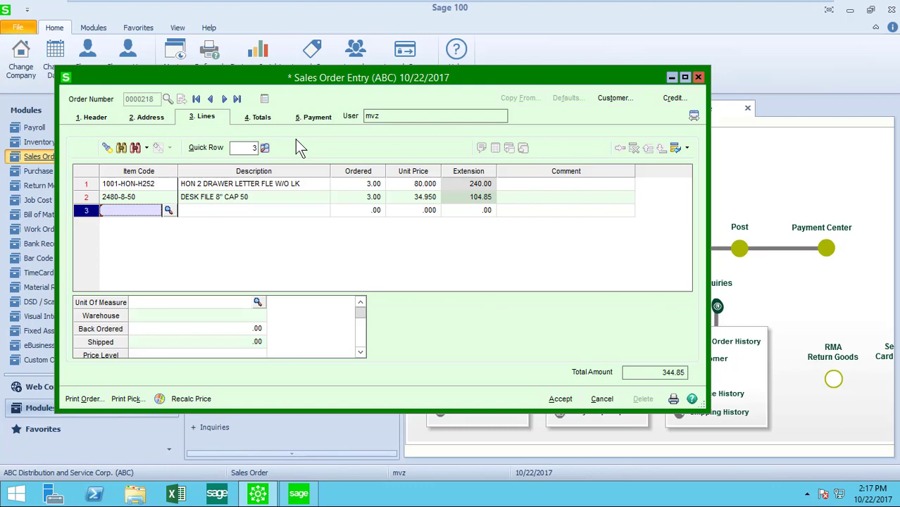
Move the Warehouse field from the line detail grid into the main lines grid, between Item Code and Description
left_click(130, 304)
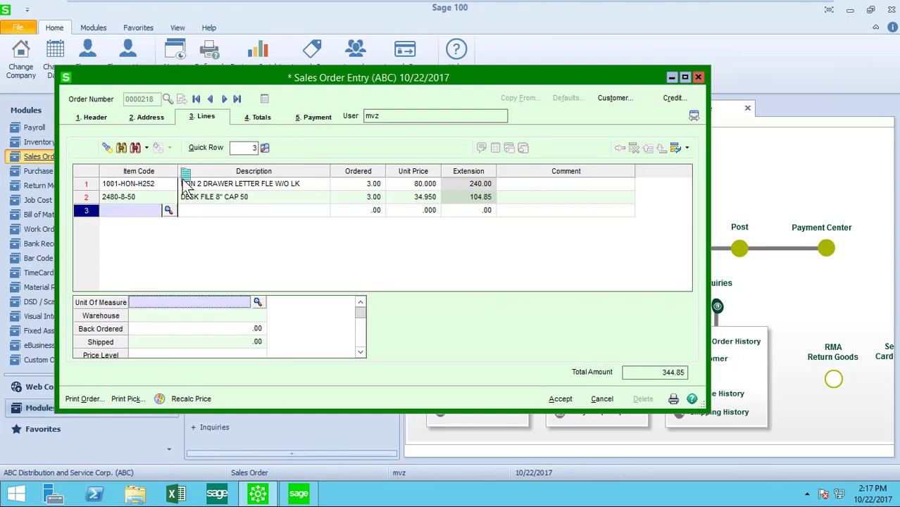
left_click_drag(183, 182, 183, 182)
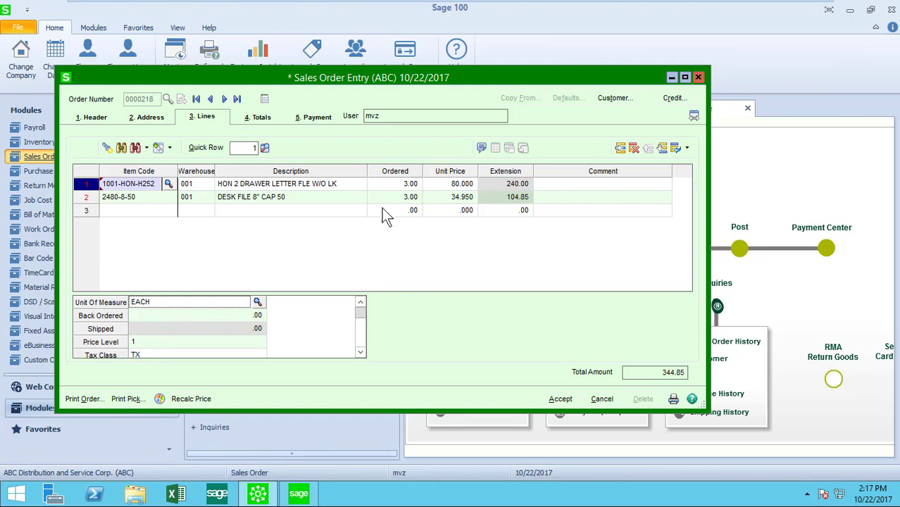
Try the line detail grid beside the order lines, return it below them, and widen the order window again
left_click(694, 119)
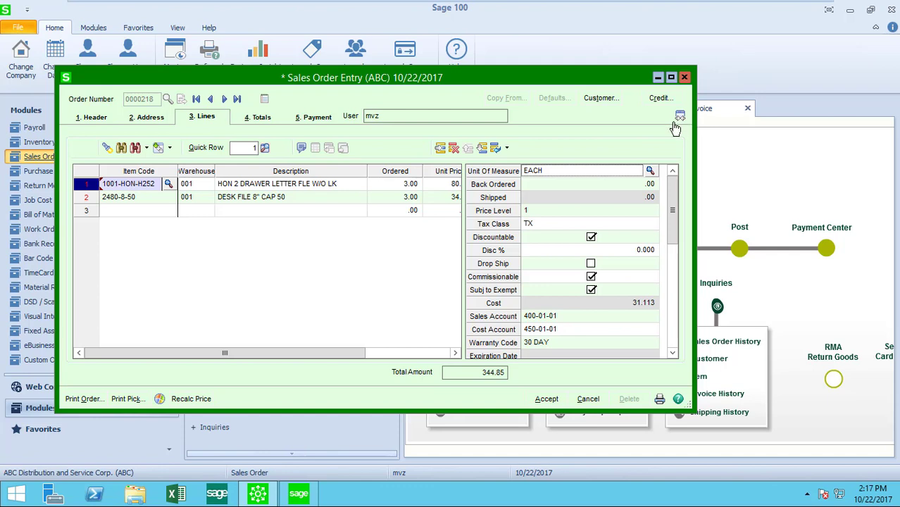
left_click(681, 116)
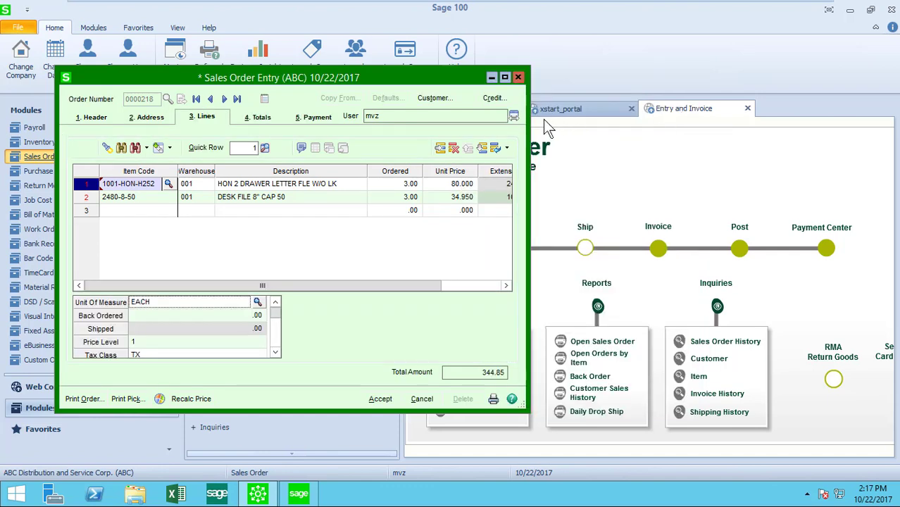
left_click_drag(527, 134, 701, 133)
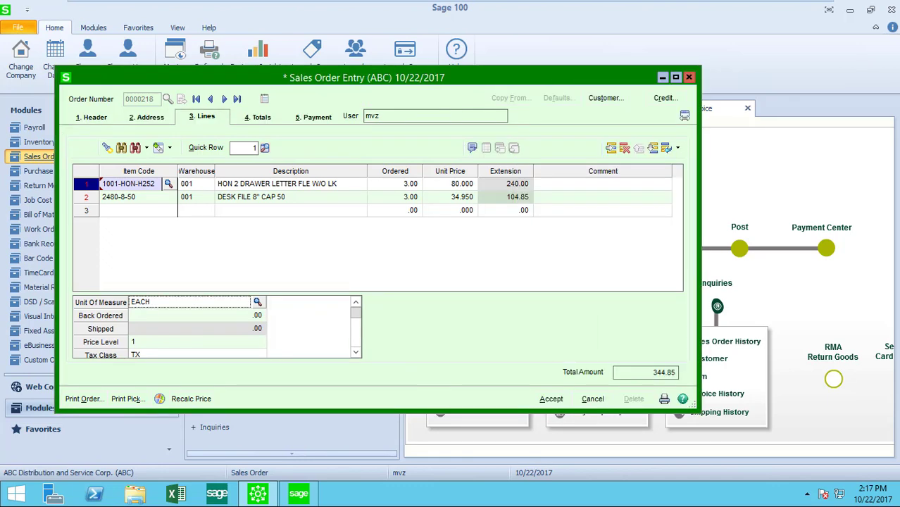
Review the sales order's totals, including the discount, freight and tax amounts
left_click(259, 120)
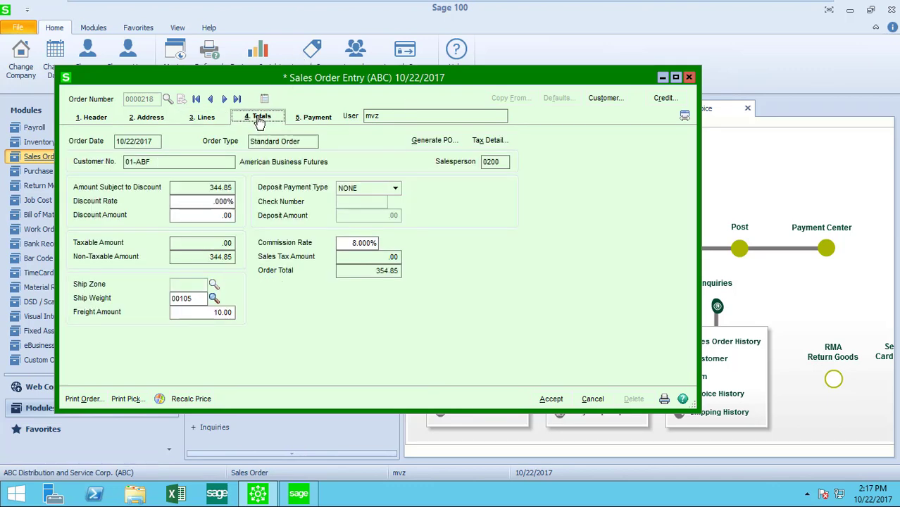